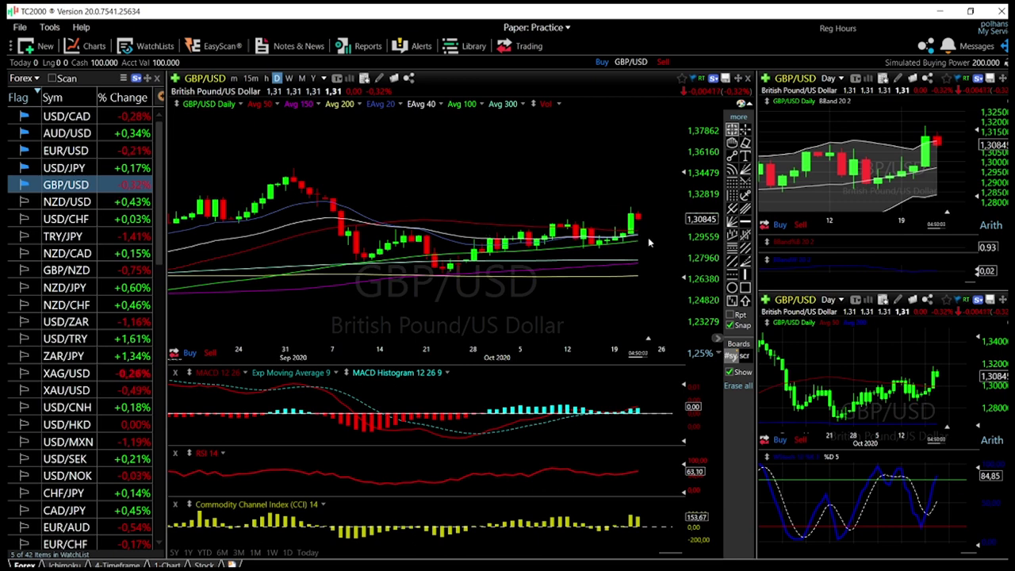
Zoom the GBP/USD daily chart in until only the last few weeks of candles fill it
scroll(647, 237, up, 1)
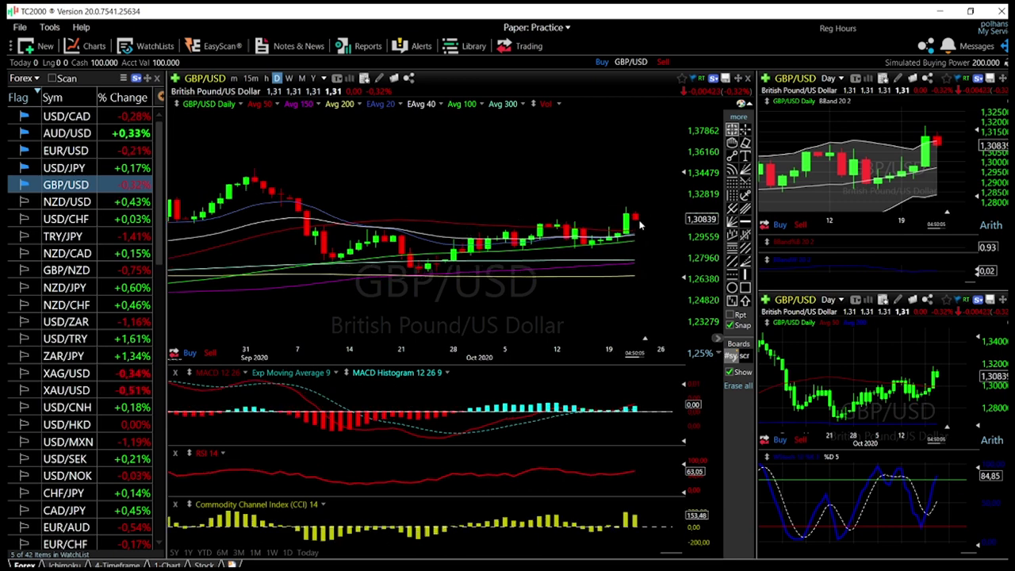
scroll(640, 226, up, 1)
scroll(630, 206, up, 1)
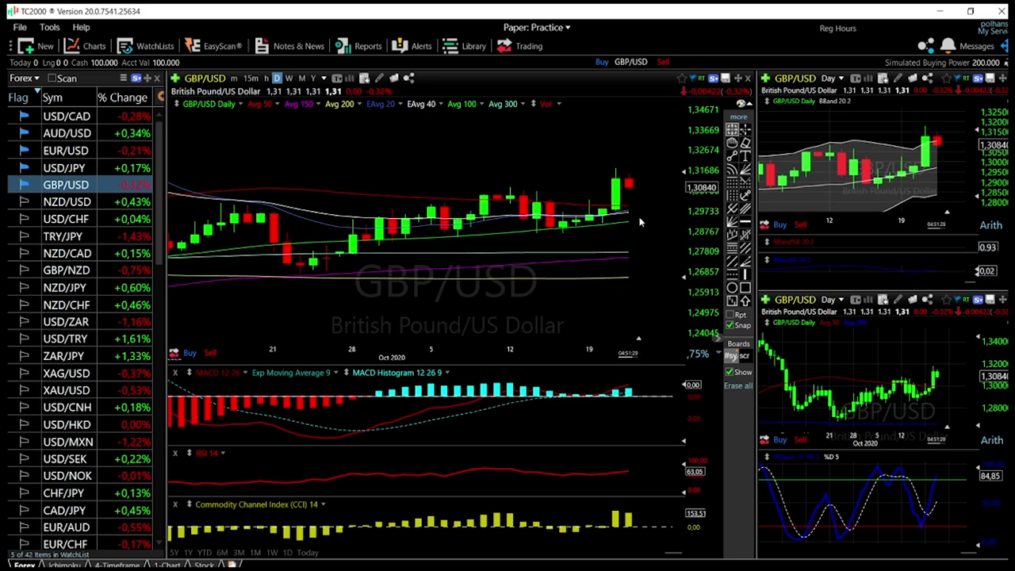
Zoom the GBP/USD daily chart out to show price action from August through October 2020
scroll(643, 235, down, 2)
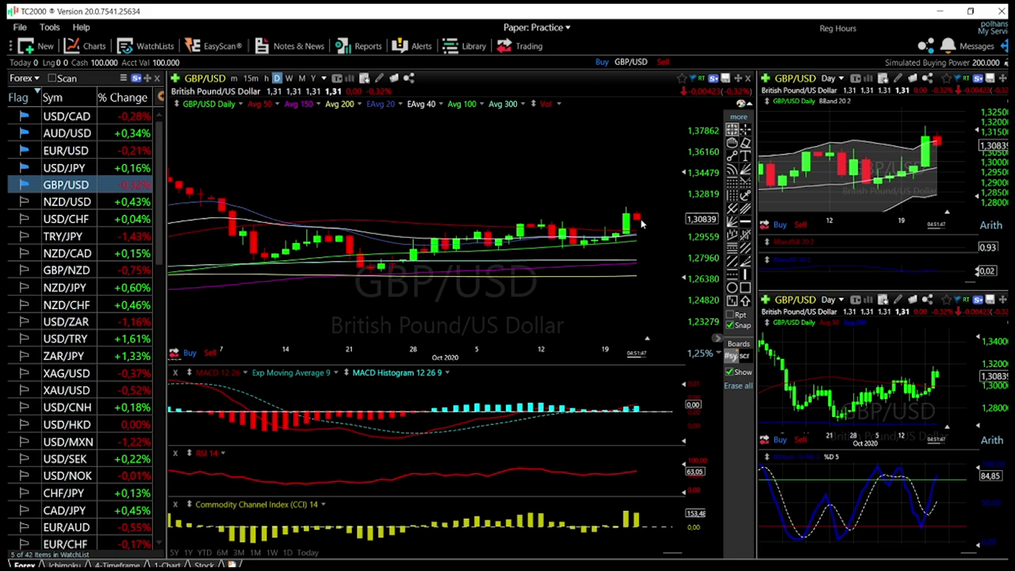
scroll(655, 203, down, 1)
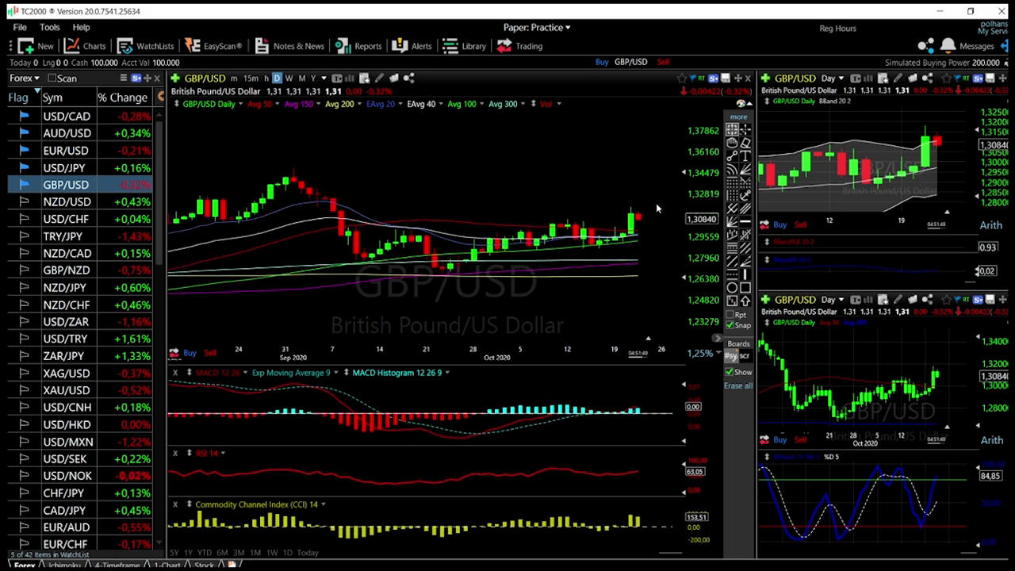
scroll(657, 209, down, 1)
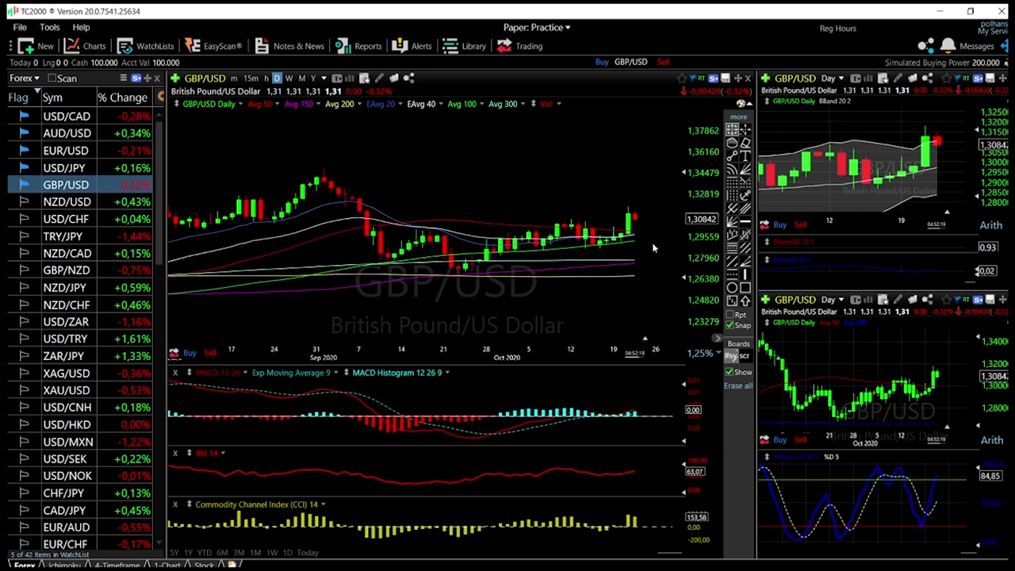
scroll(650, 234, down, 1)
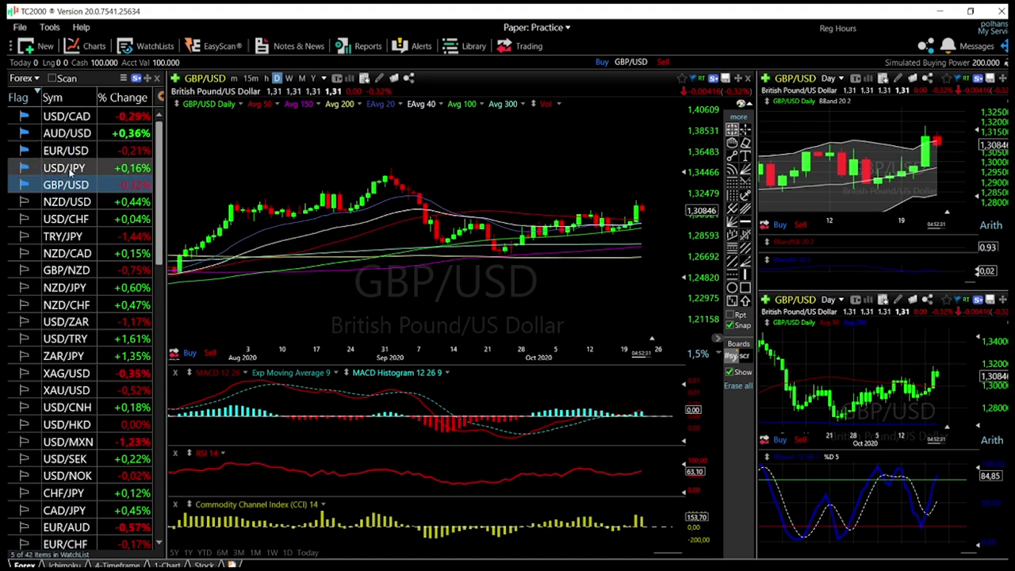
Switch all three charts to USD/JPY, zoom to September–October 2020, and read bar values
click(64, 168)
scroll(638, 258, up, 2)
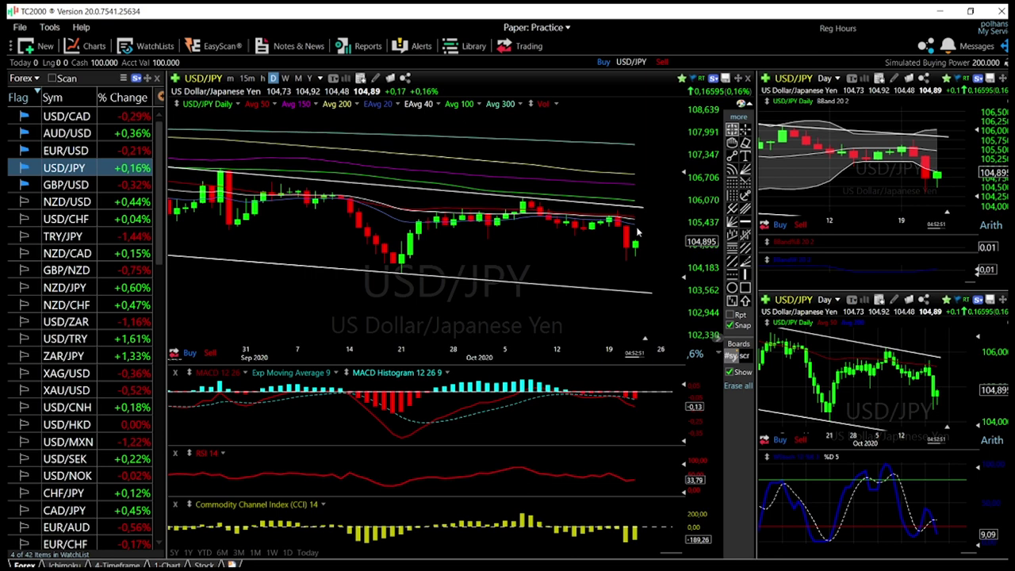
drag(636, 229, 636, 230)
scroll(654, 284, up, 2)
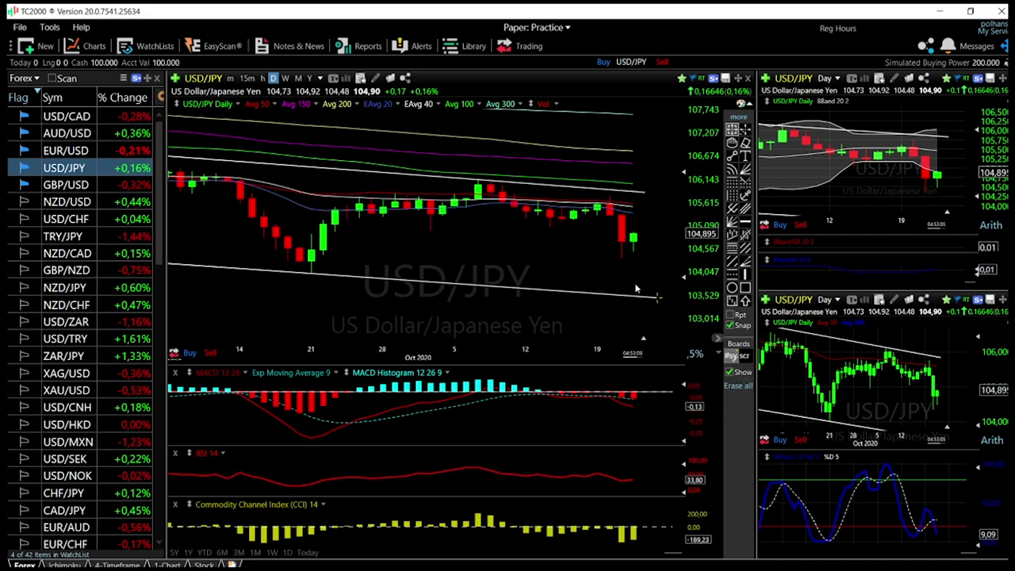
scroll(646, 293, down, 3)
scroll(626, 274, down, 1)
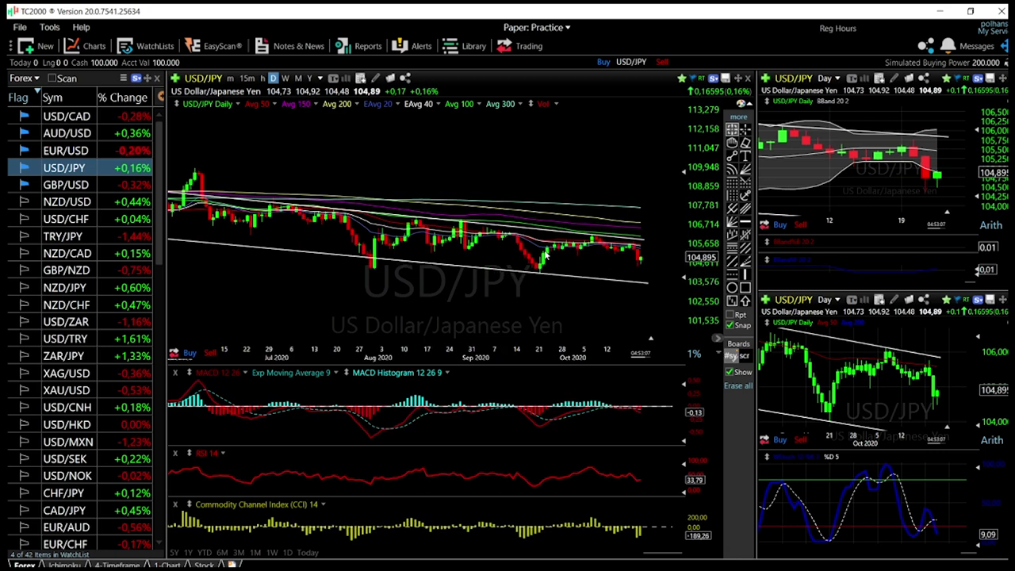
scroll(603, 258, down, 1)
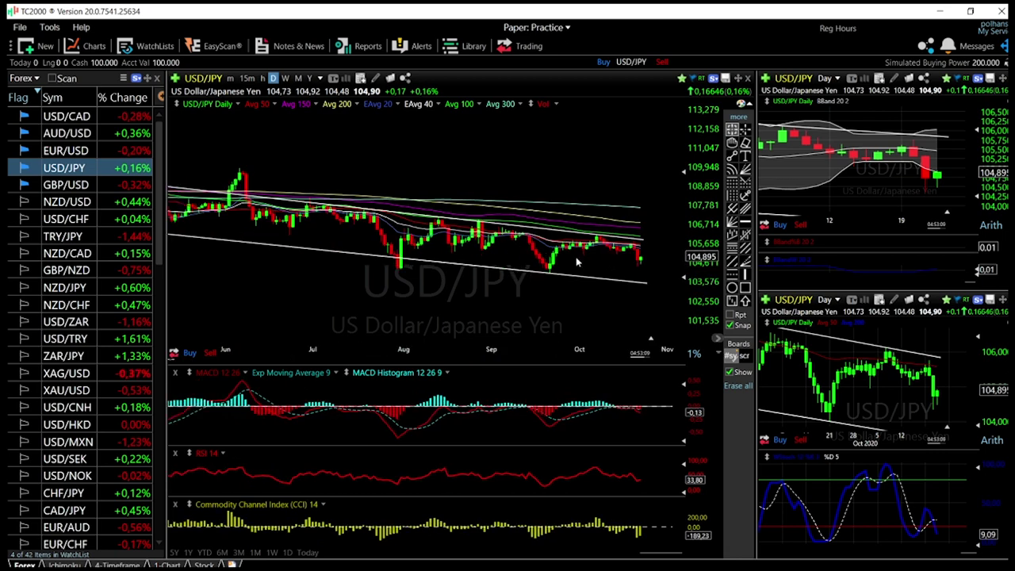
scroll(664, 252, up, 3)
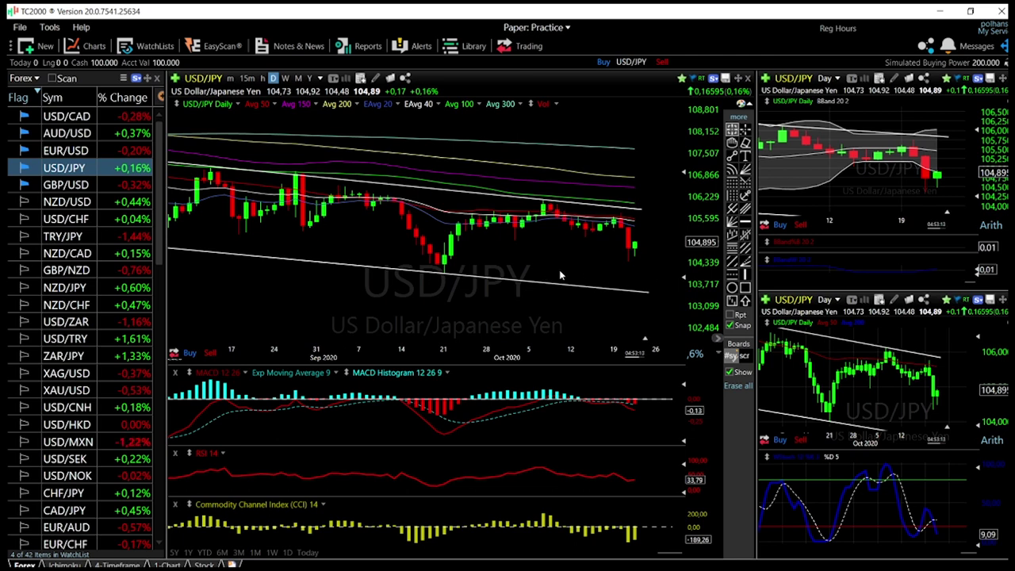
scroll(642, 291, up, 2)
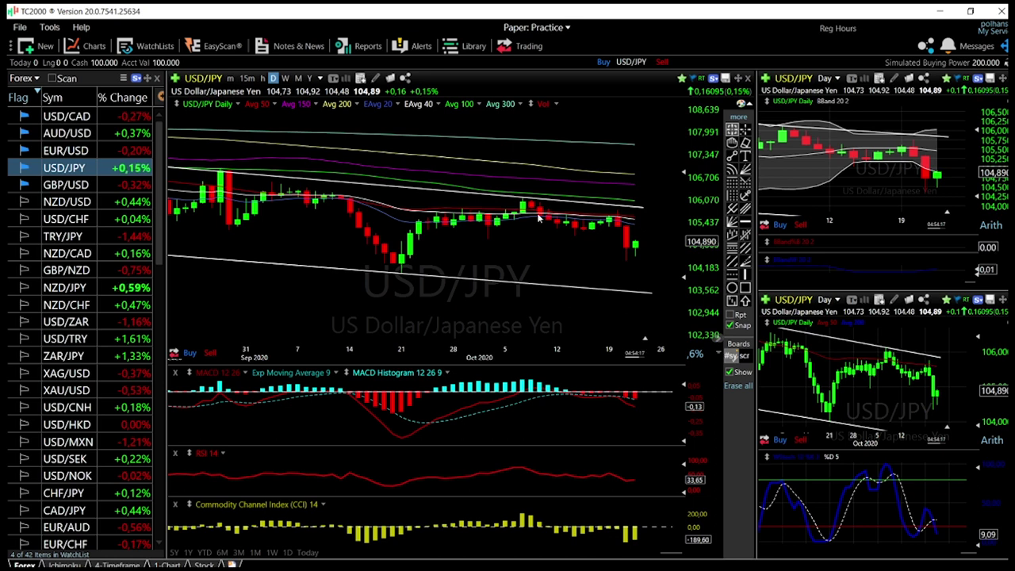
click(83, 151)
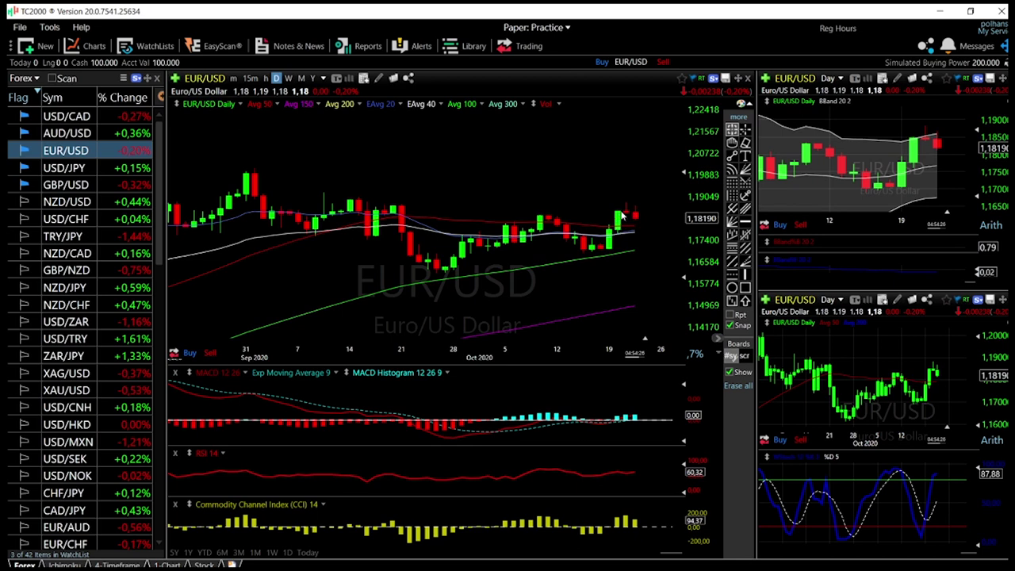
click(626, 206)
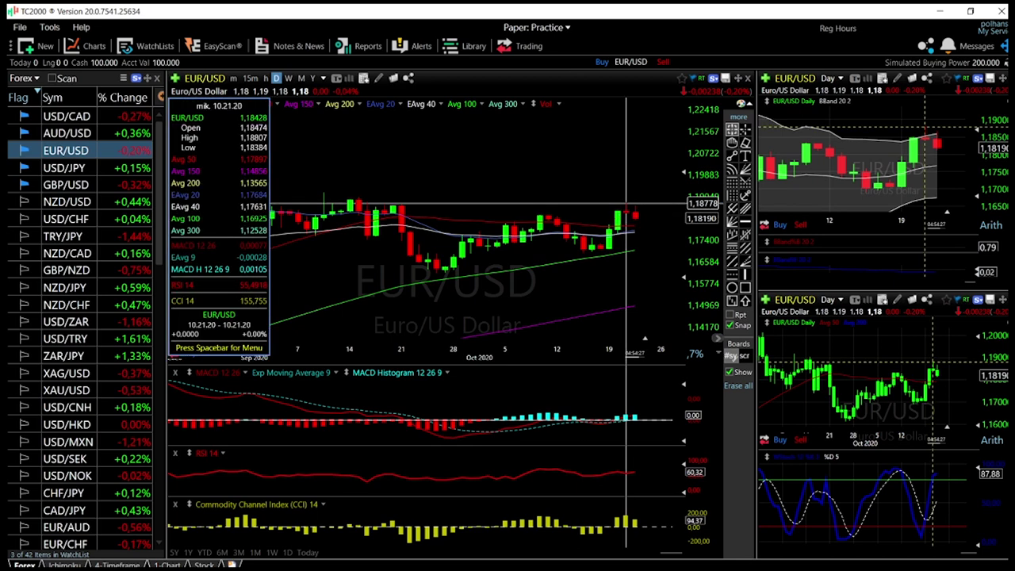
click(627, 205)
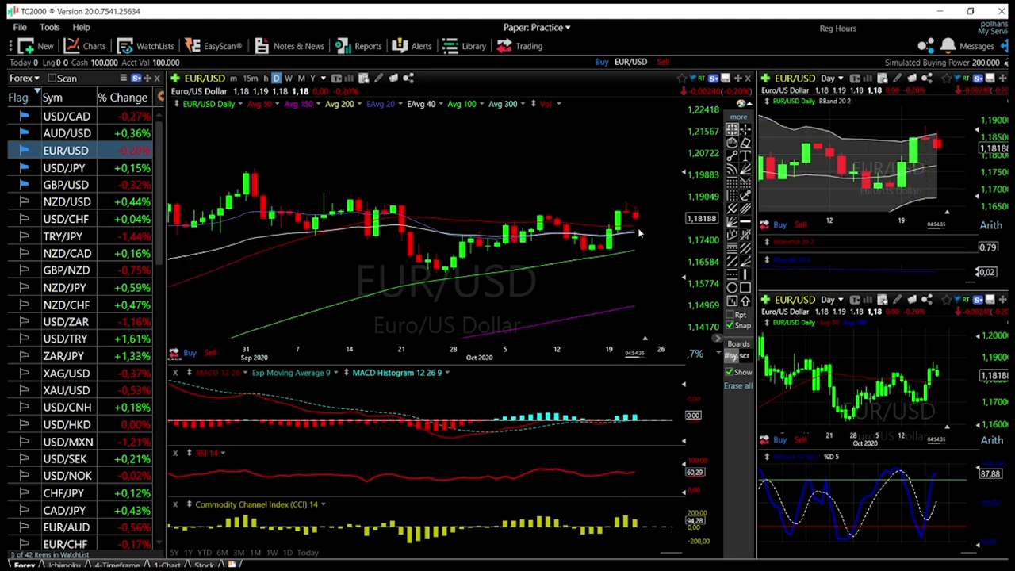
scroll(636, 230, up, 2)
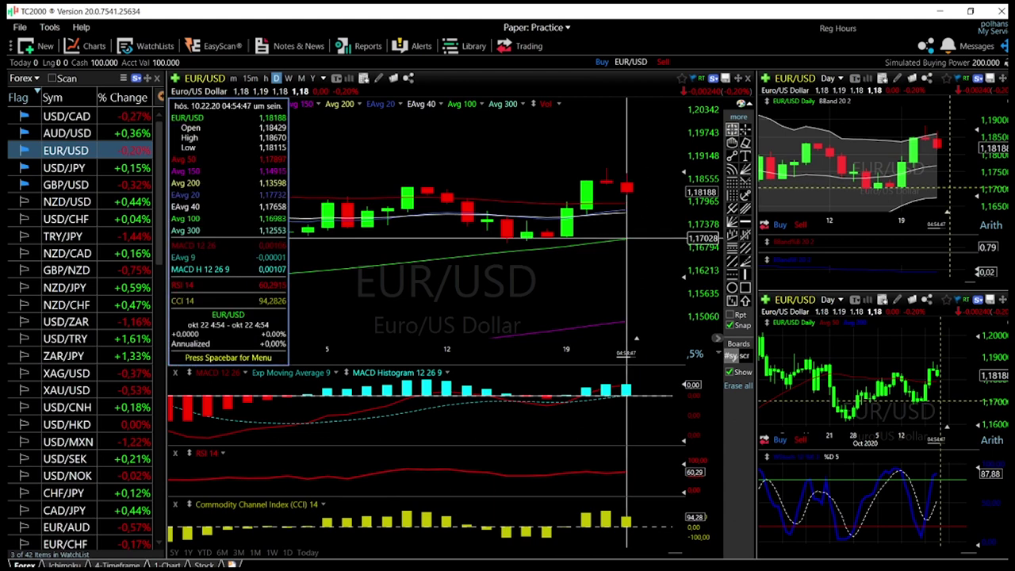
mouse_move(627, 242)
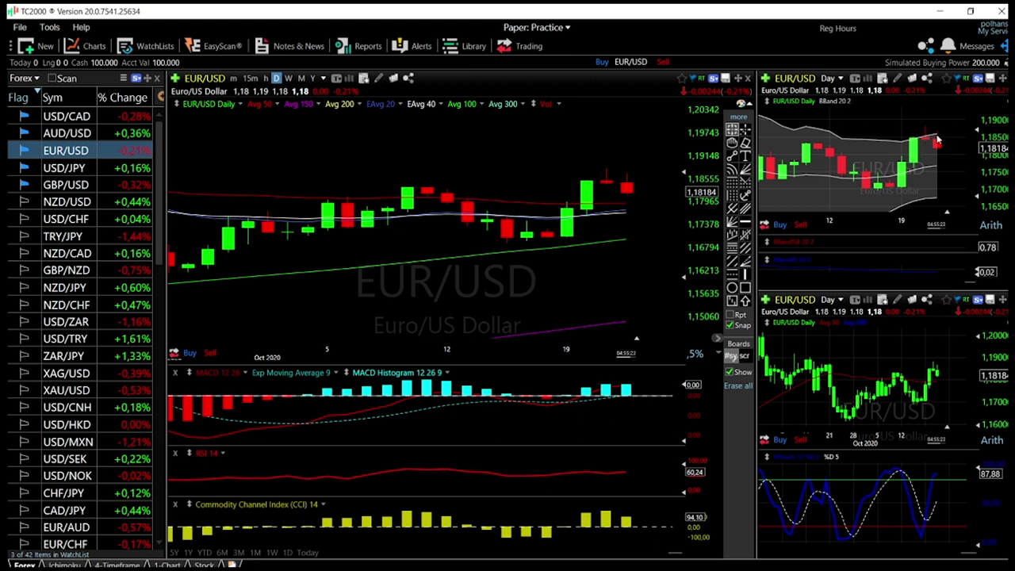
mouse_move(949, 165)
mouse_move(607, 170)
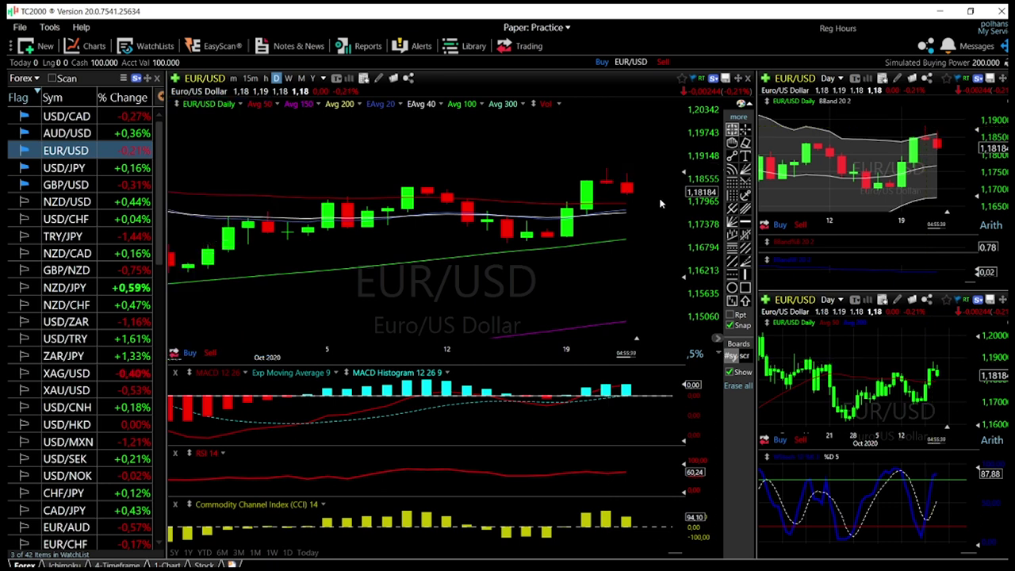
scroll(659, 204, down, 2)
scroll(660, 203, down, 2)
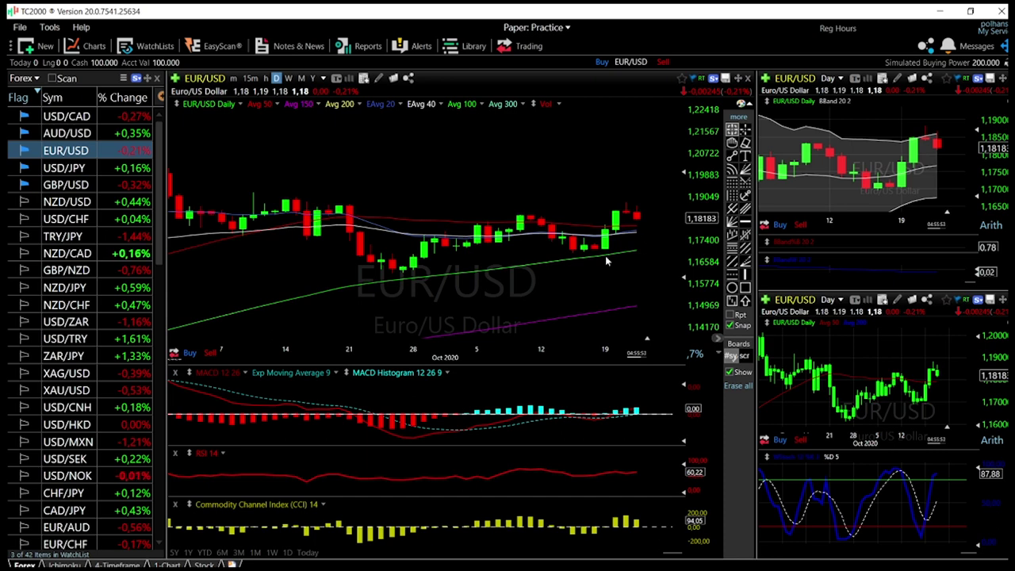
Show AUD/USD on all charts, zoom into recent candles, and read prices at the purple average
click(67, 134)
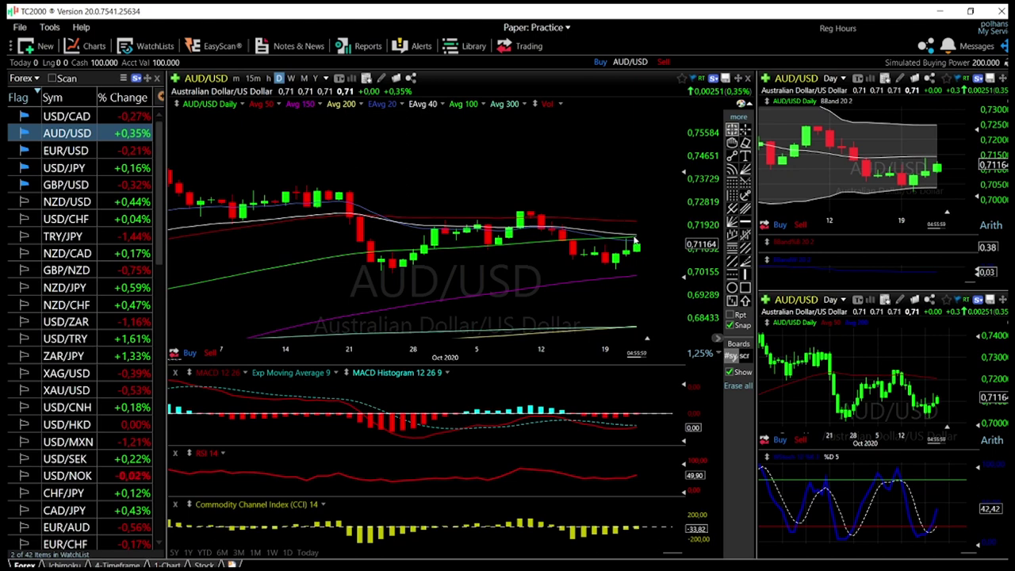
scroll(635, 234, up, 3)
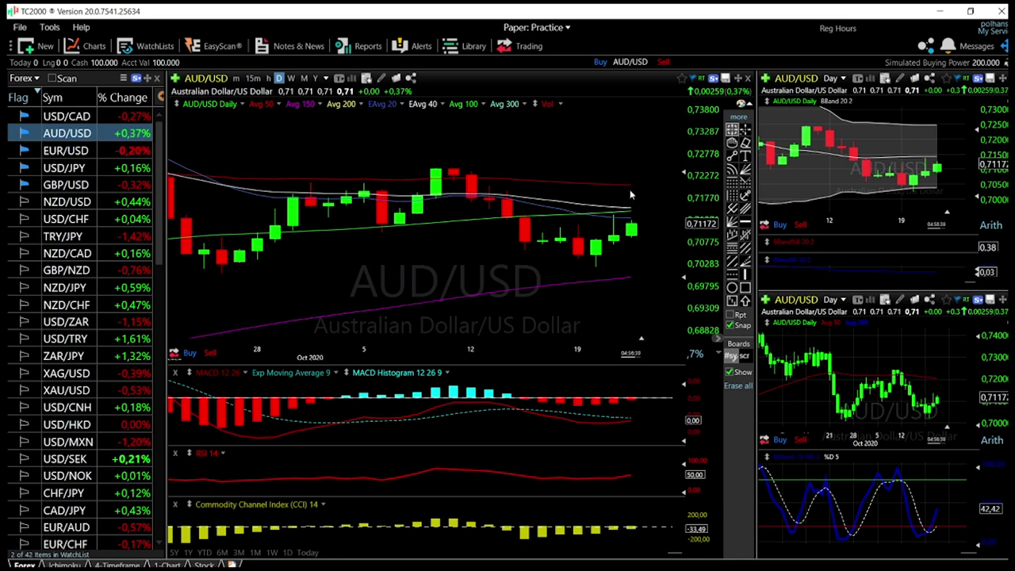
mouse_move(630, 187)
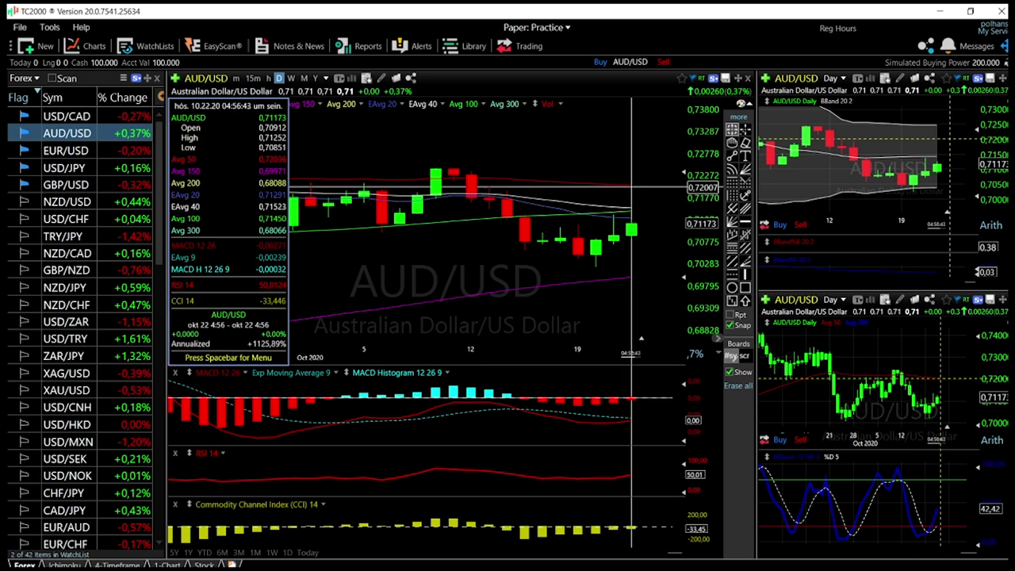
drag(632, 188, 635, 204)
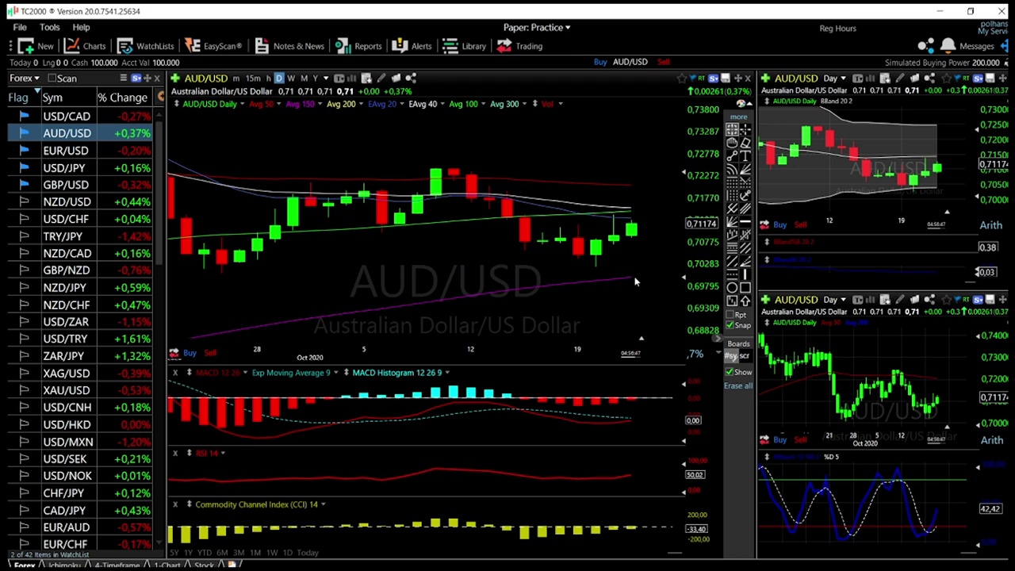
drag(634, 283, 632, 277)
Show USD/CAD on all three charts and zoom out to mid-August daily bars
click(66, 115)
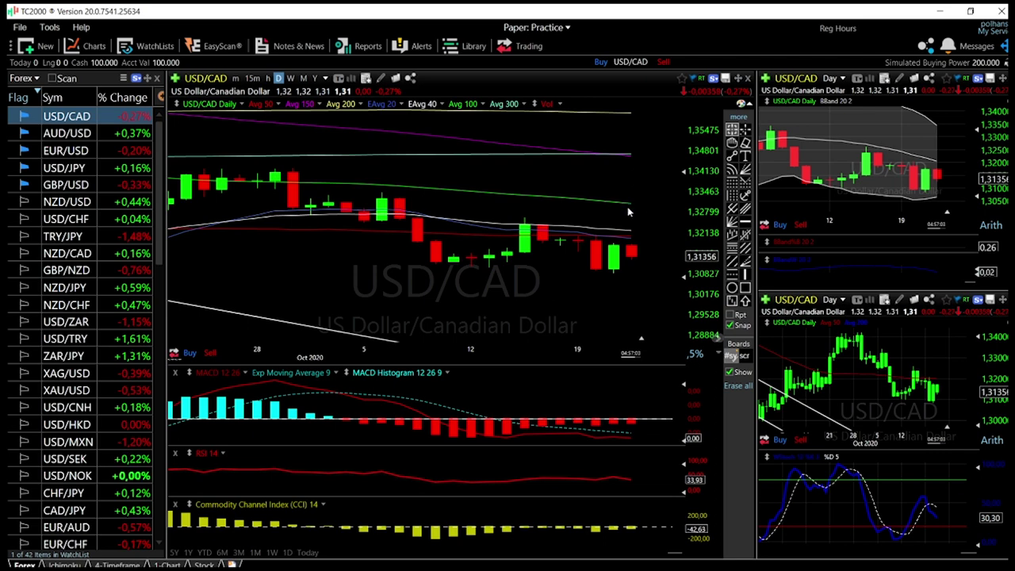
scroll(630, 252, down, 3)
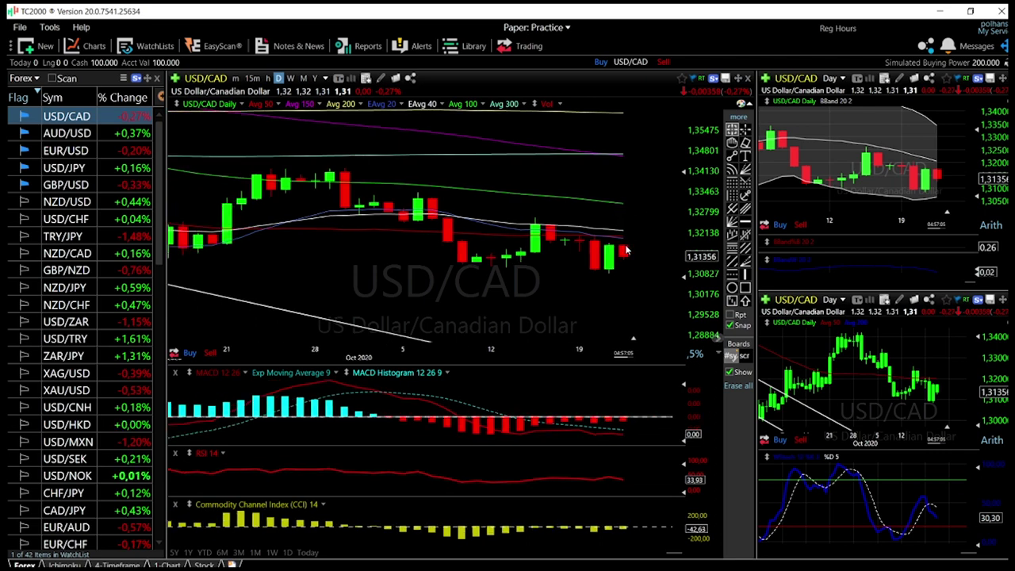
scroll(628, 251, down, 2)
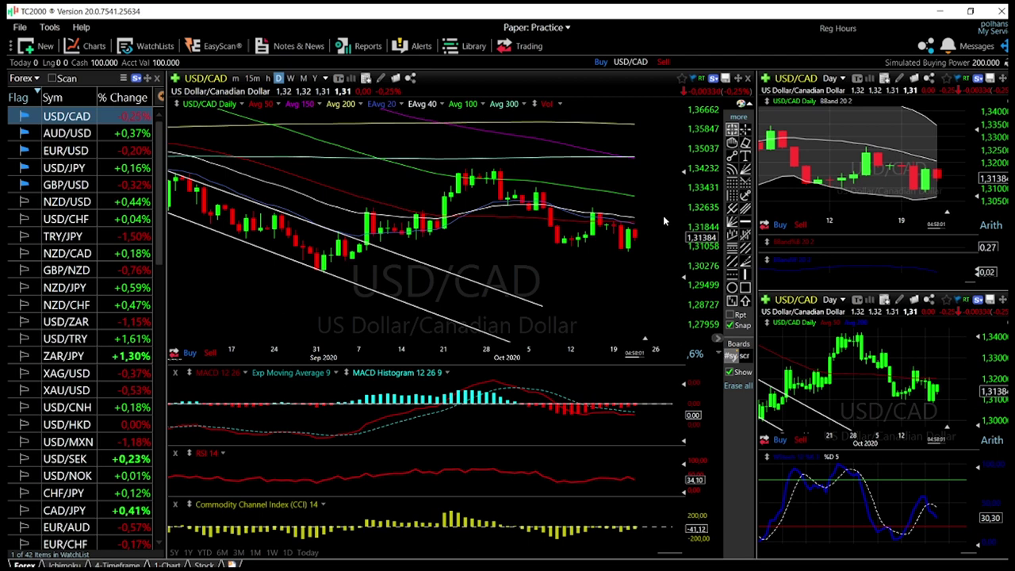
scroll(617, 187, down, 1)
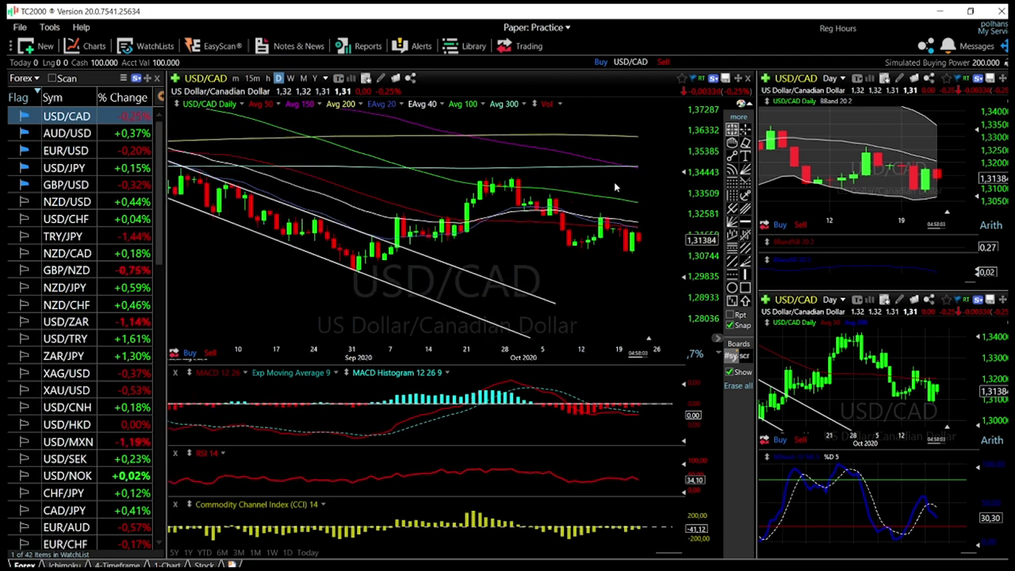